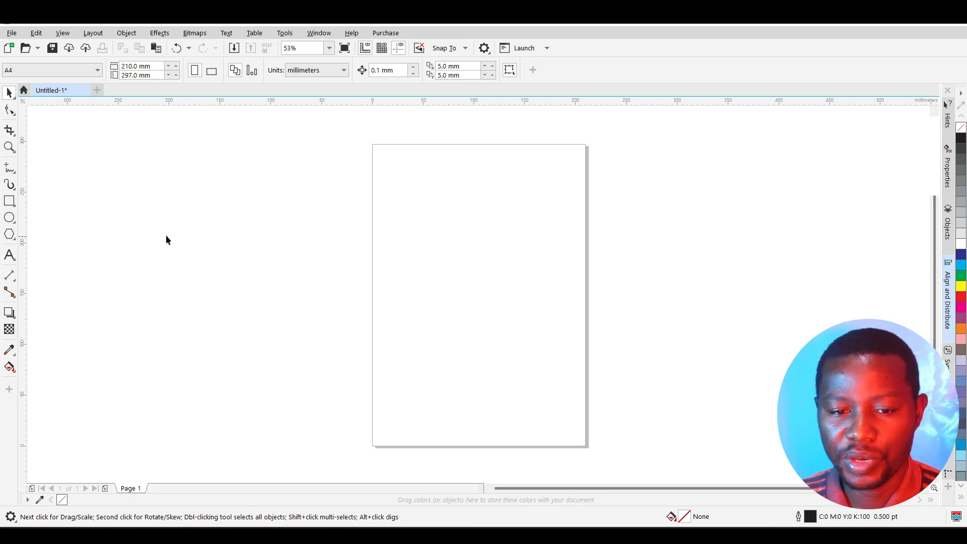
Step: Draw a rectangle near the top of the page
left_click(9, 201)
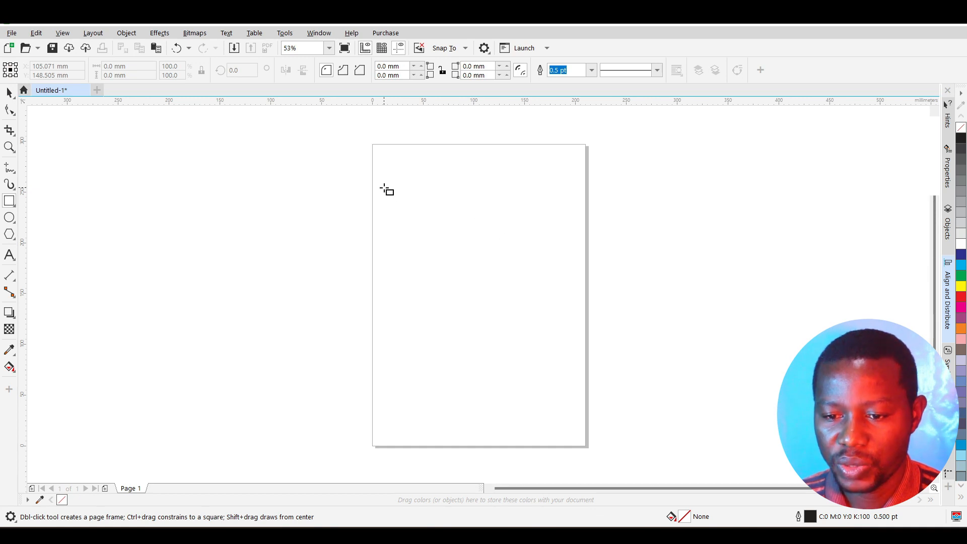
mouse_move(470, 210)
left_mouse_down()
mouse_move(502, 237)
mouse_move(519, 237)
left_mouse_up()
scroll(524, 238, "up", 2)
Step: Add the text ALIGN ME below the rectangle, correcting a typo
left_click(9, 255)
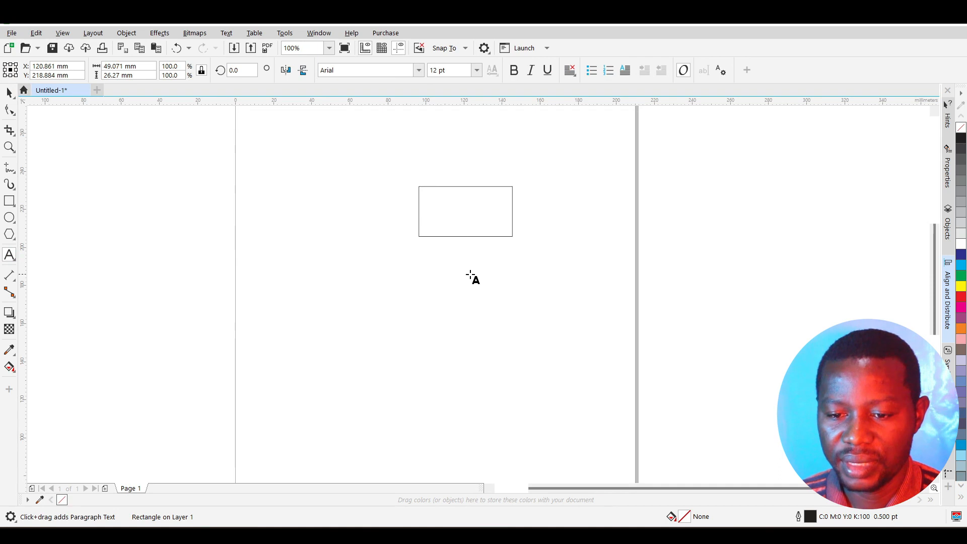
left_click(335, 272)
type("ALIGN  ME")
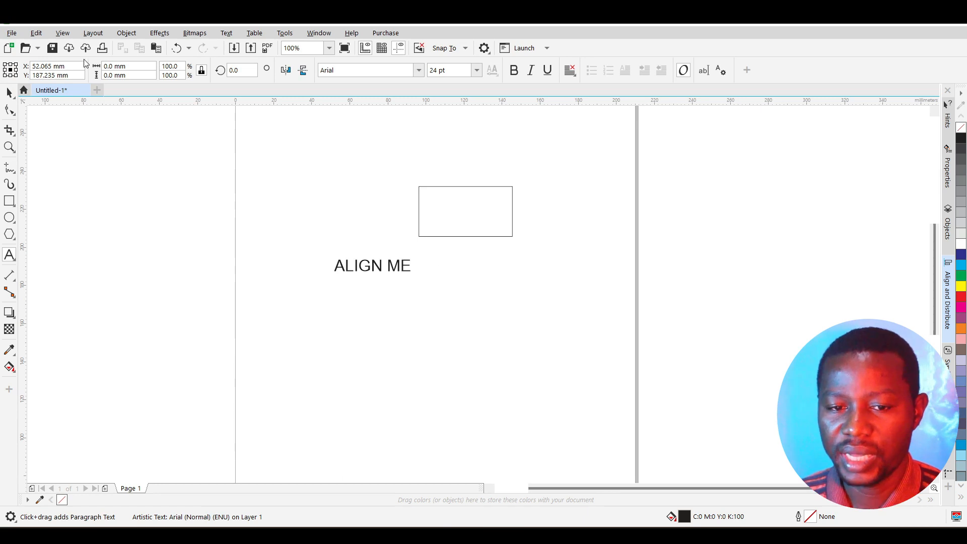
left_click(9, 93)
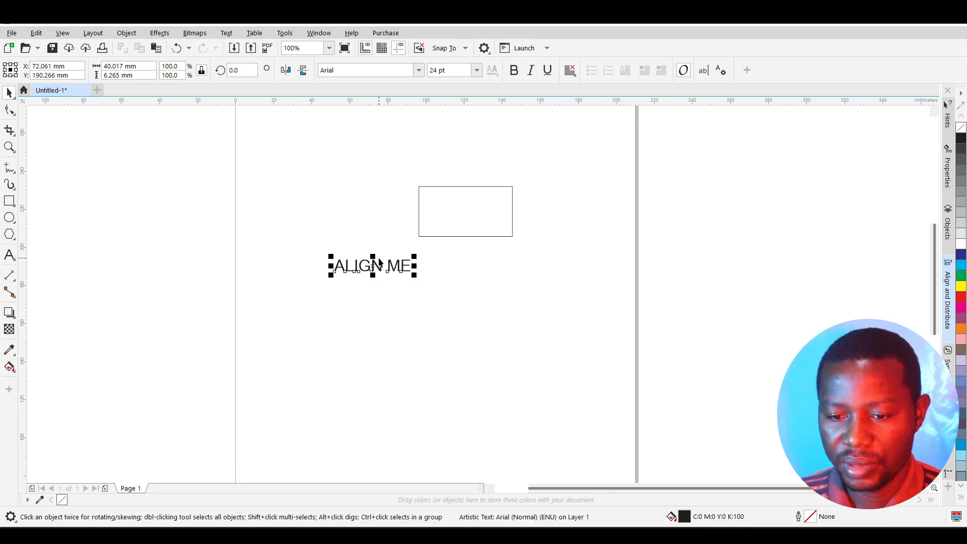
Step: Nudge the ALIGN ME text slightly down and right, and open the Align and Distribute docker
left_click_drag(379, 263, 381, 265)
scroll(435, 263, "down", 1)
scroll(452, 241, "up", 1)
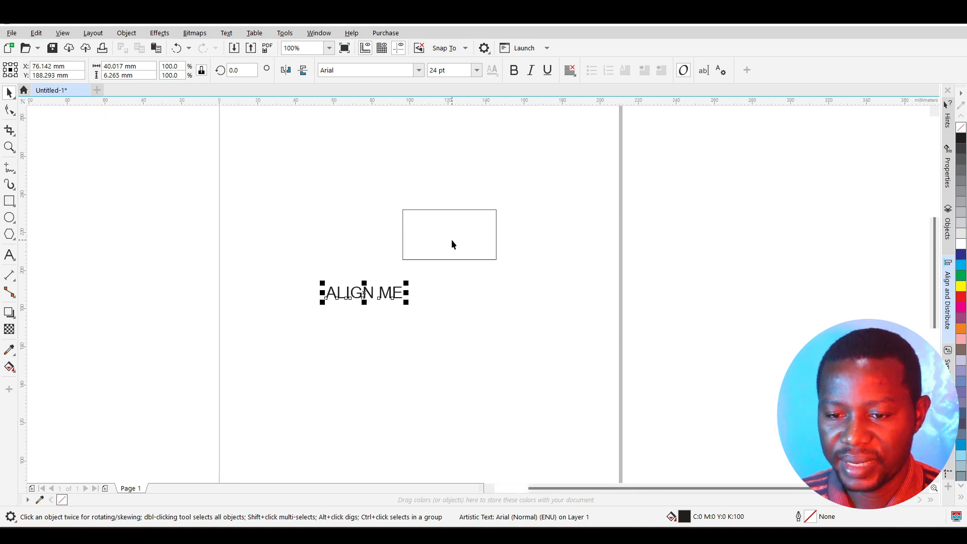
scroll(427, 253, "down", 1)
scroll(426, 255, "up", 1)
left_click_drag(374, 293, 383, 297)
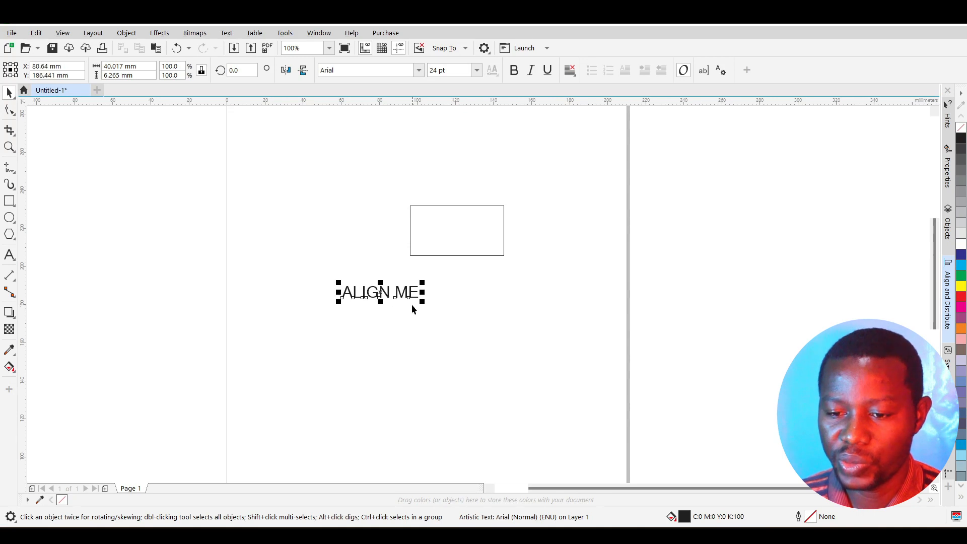
scroll(412, 309, "down", 1)
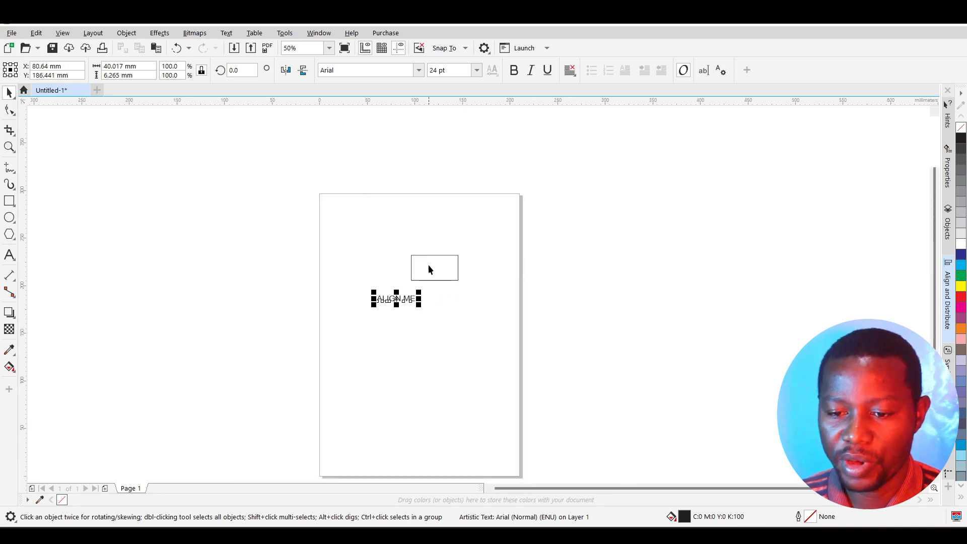
scroll(449, 273, "up", 1)
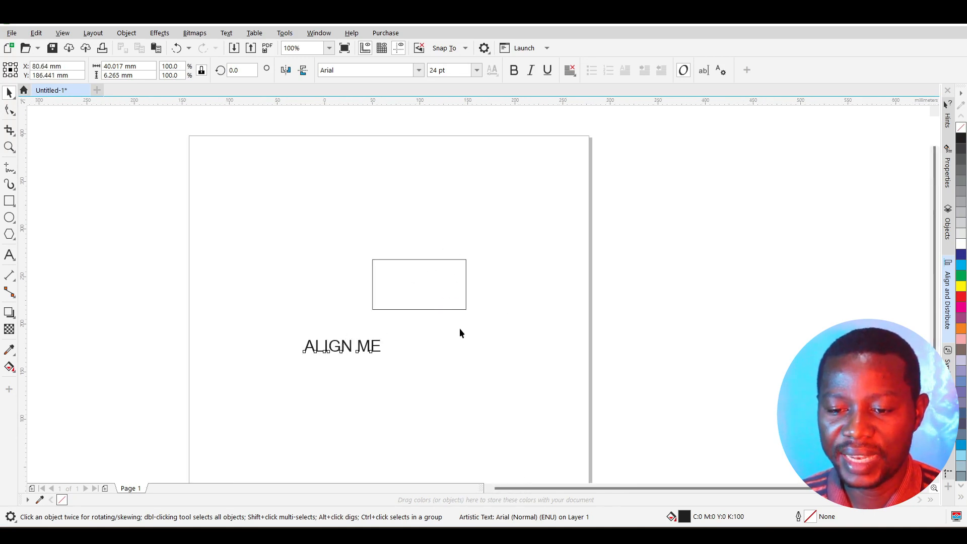
scroll(459, 328, "down", 1)
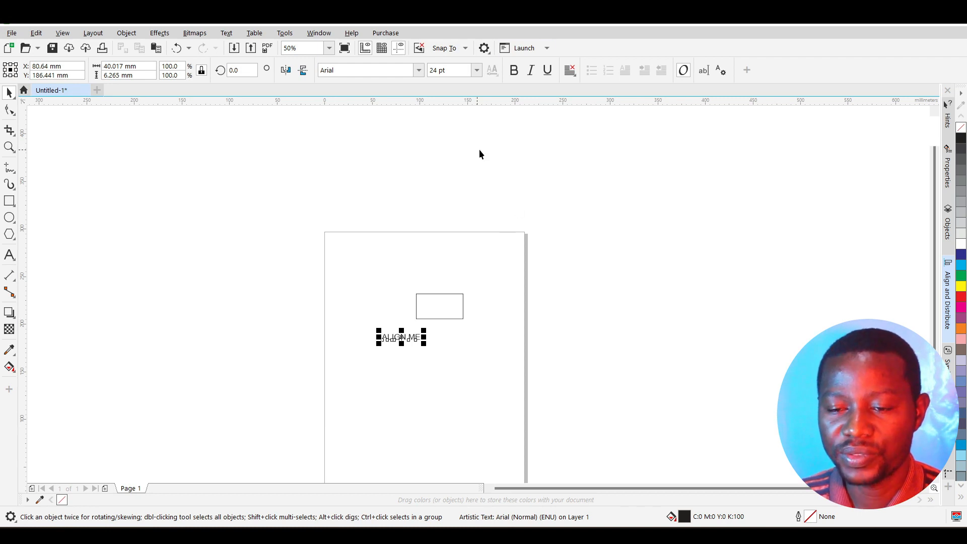
left_click(950, 297)
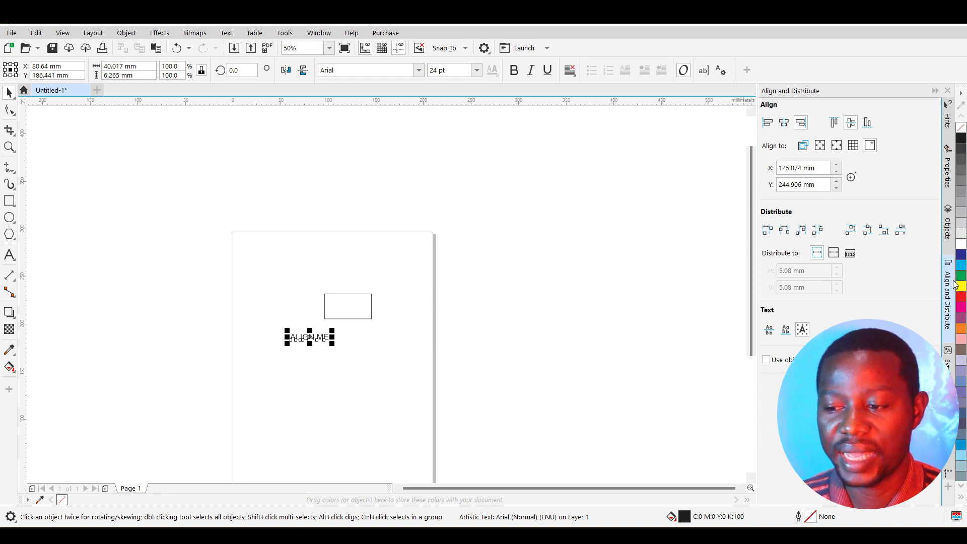
Step: Check the Window dockers list, then drag ALIGN ME to X 86.196 mm, Y 175.857 mm
left_click(318, 33)
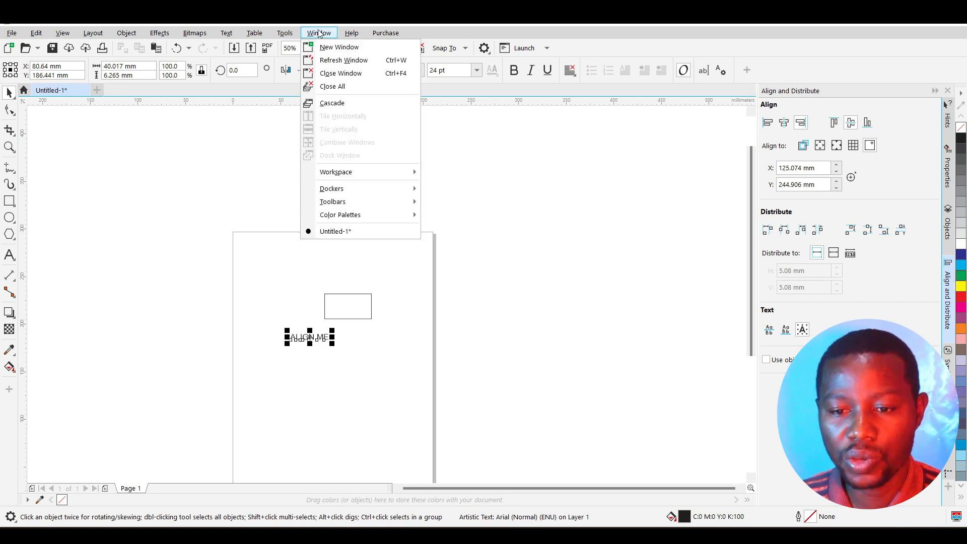
mouse_move(351, 191)
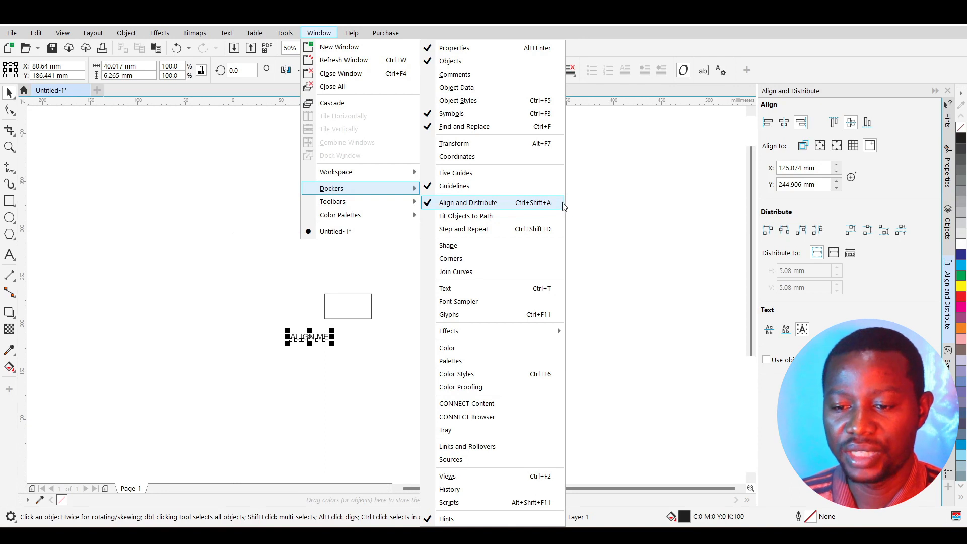
left_click(615, 229)
left_click_drag(310, 337, 315, 347)
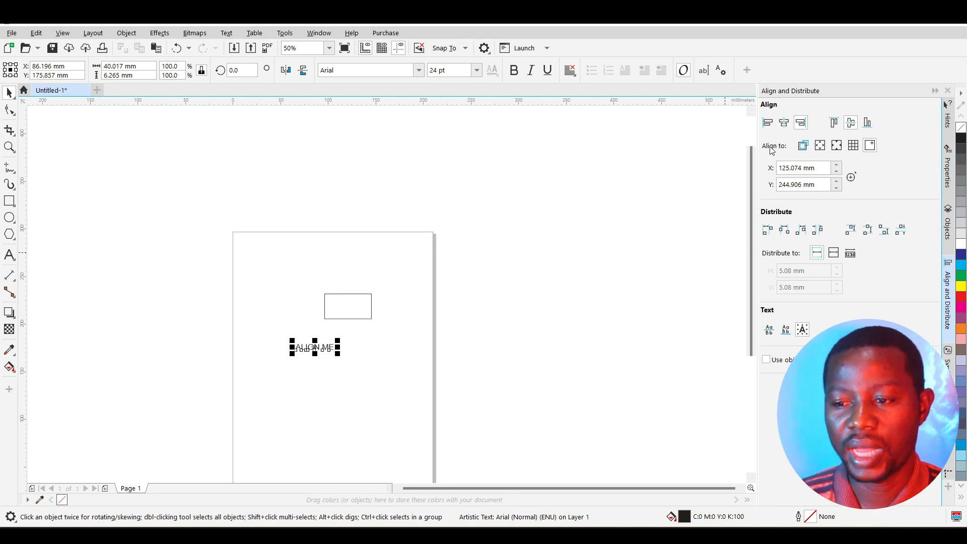
Step: Try page-edge and page-centre alignment, then scale ALIGN ME up to 40.246 pt
left_click(836, 148)
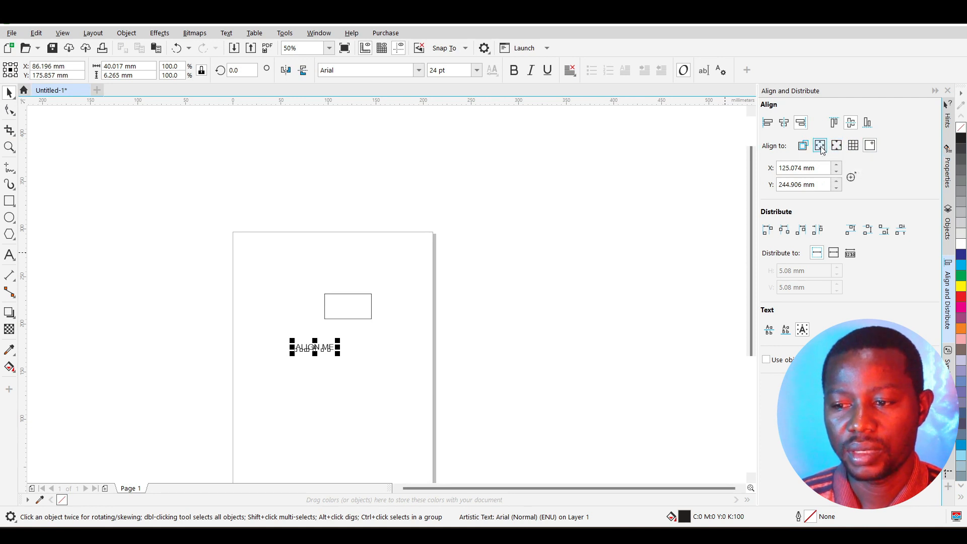
left_click(815, 149)
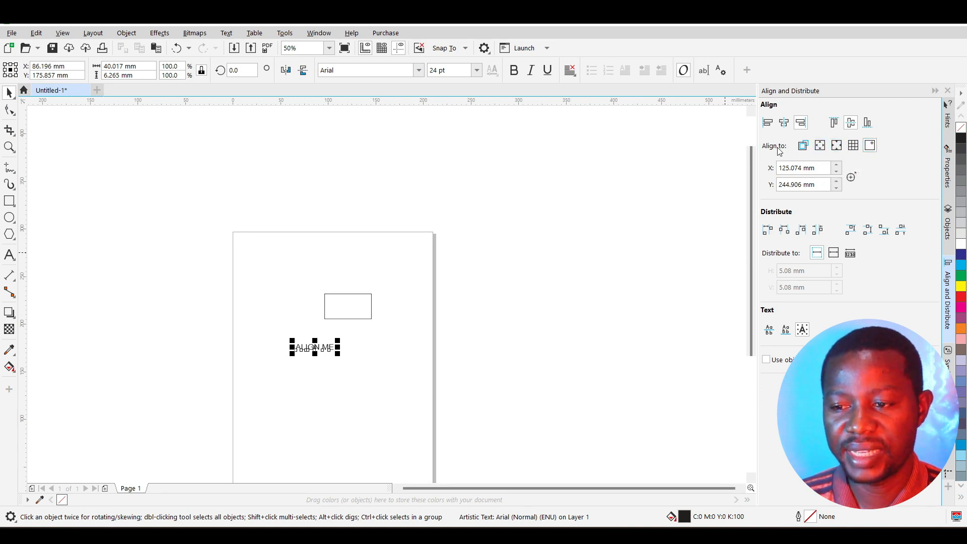
mouse_move(337, 341)
left_mouse_down()
mouse_move(361, 328)
mouse_move(323, 341)
left_mouse_up()
scroll(327, 358, "down", 1)
scroll(323, 364, "up", 2)
scroll(340, 323, "down", 1)
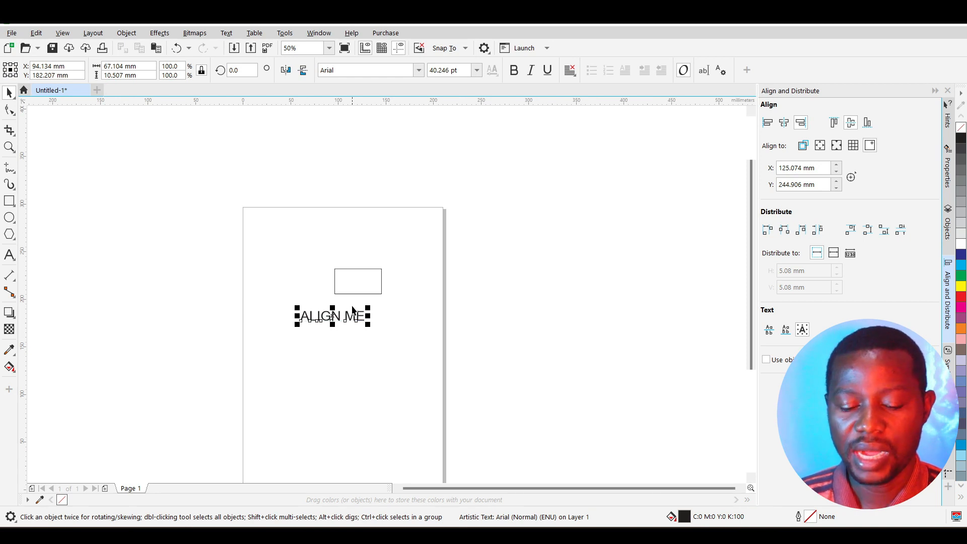
Step: Select both the text and rectangle and set Align to: Selected objects
left_click(371, 269, "shift")
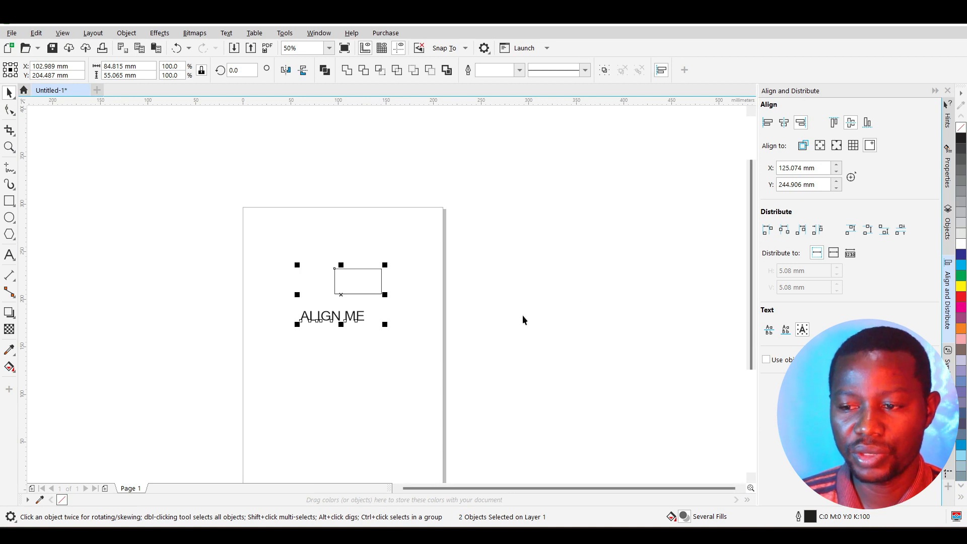
left_click(803, 148)
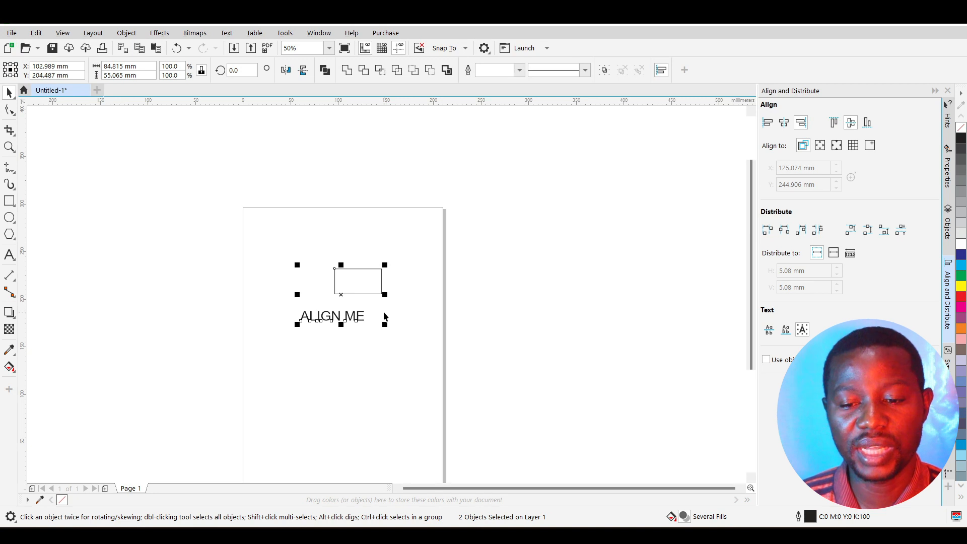
scroll(384, 312, "down", 1)
scroll(366, 348, "up", 2)
scroll(371, 286, "down", 1)
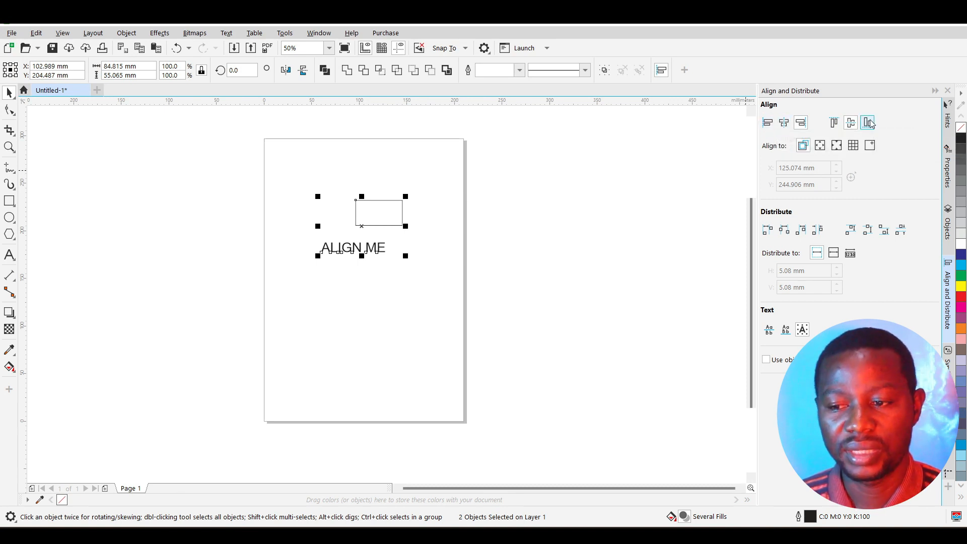
Step: Align the text left with the rectangle, then centre it horizontally on it
left_click(767, 125)
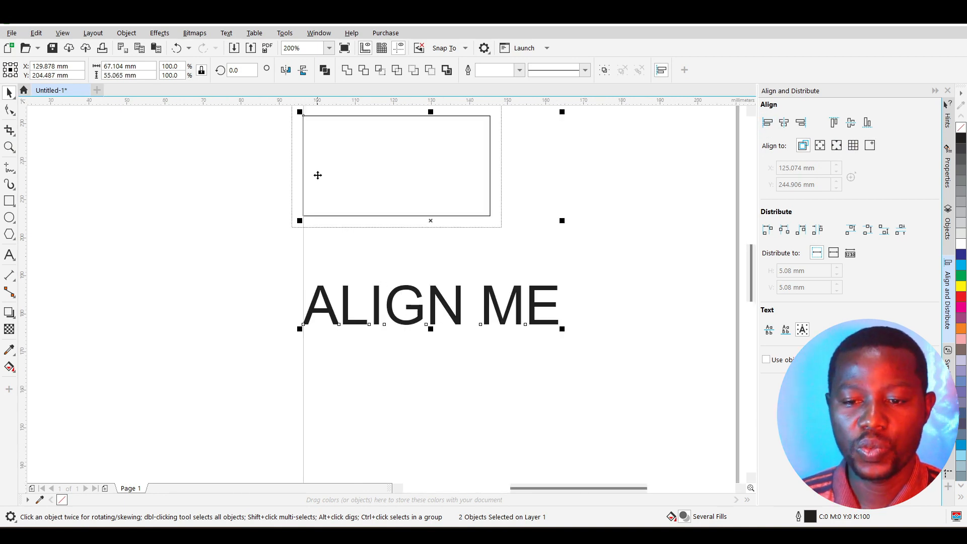
scroll(303, 257, "up", 1)
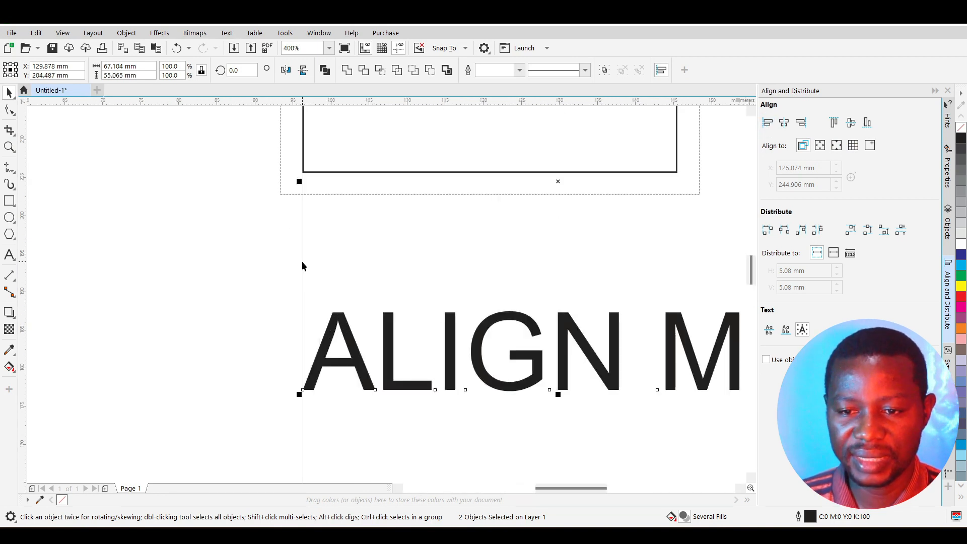
scroll(318, 209, "down", 2)
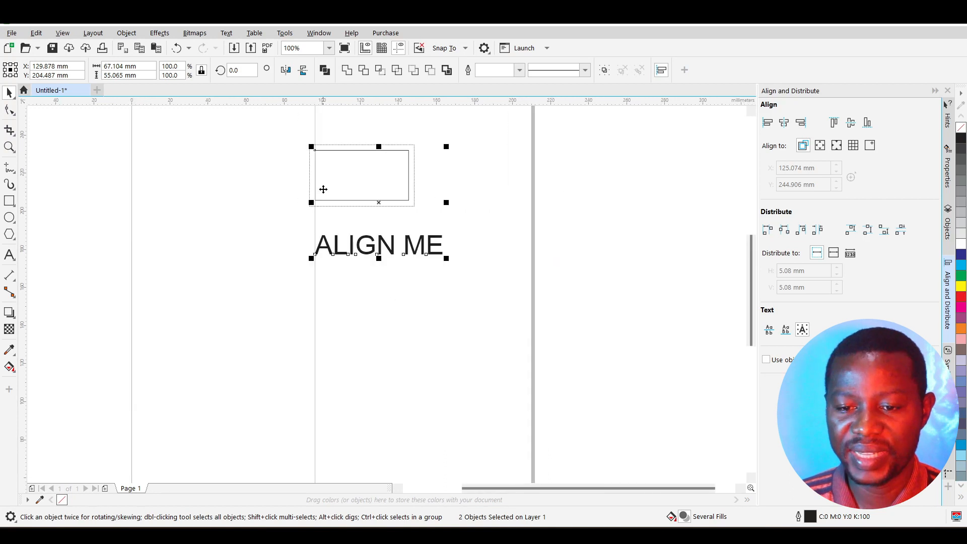
scroll(318, 152, "up", 1)
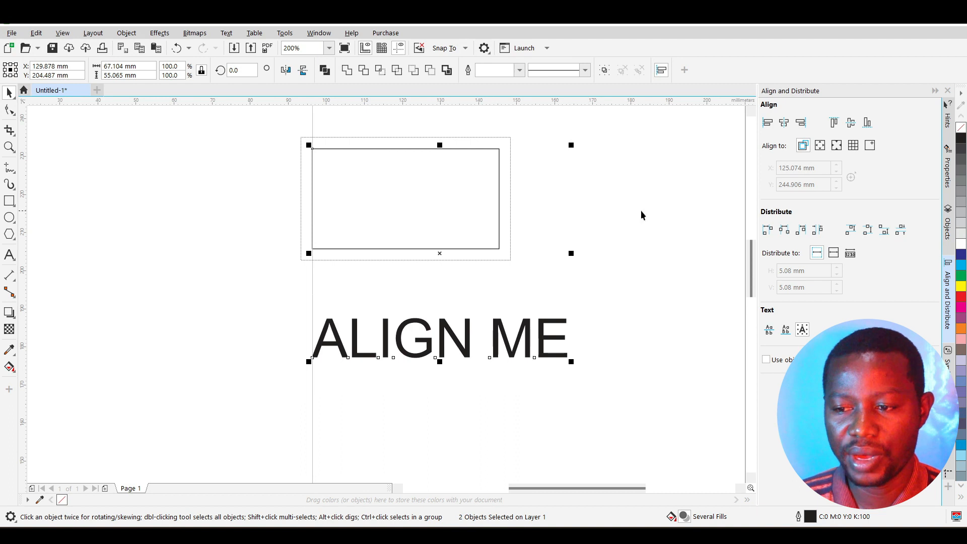
left_click(785, 123)
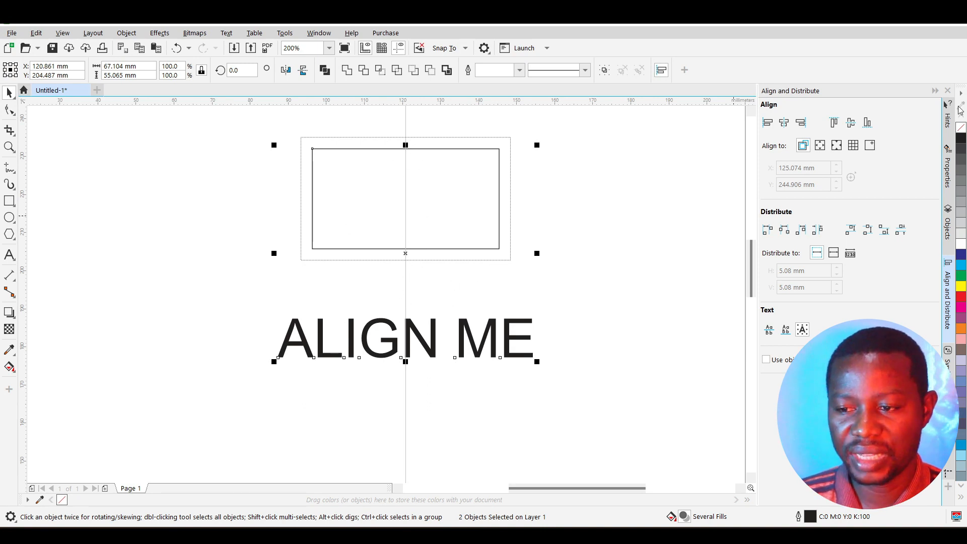
Step: Align the text's right edge, then its top, with the rectangle
left_click(802, 122)
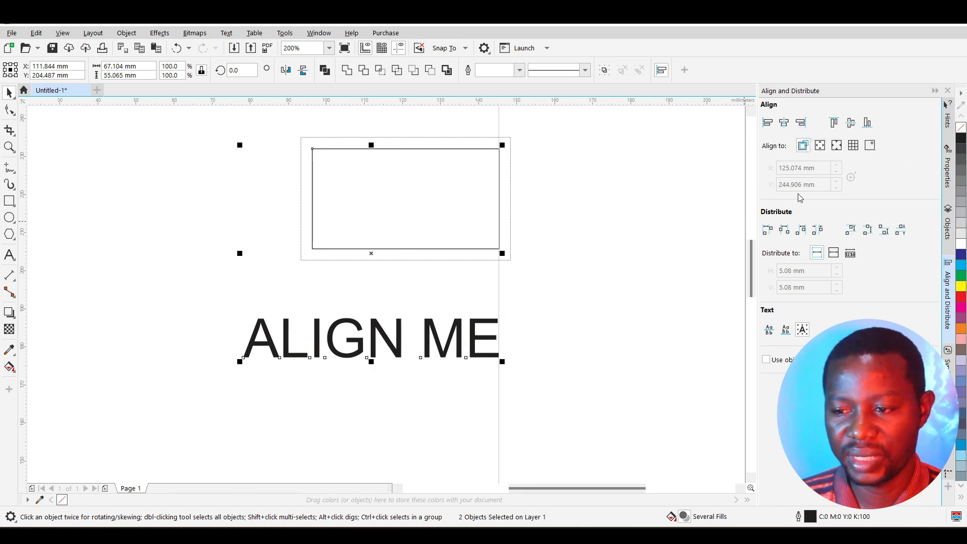
left_click(836, 123)
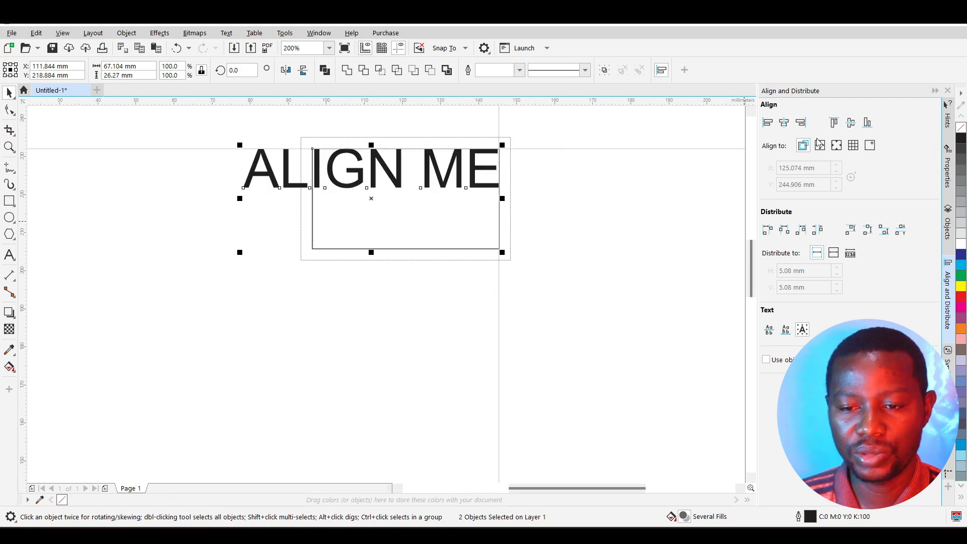
Step: Try vertical-centre and bottom alignment, then move ALIGN ME back below the rectangle
left_click(852, 124)
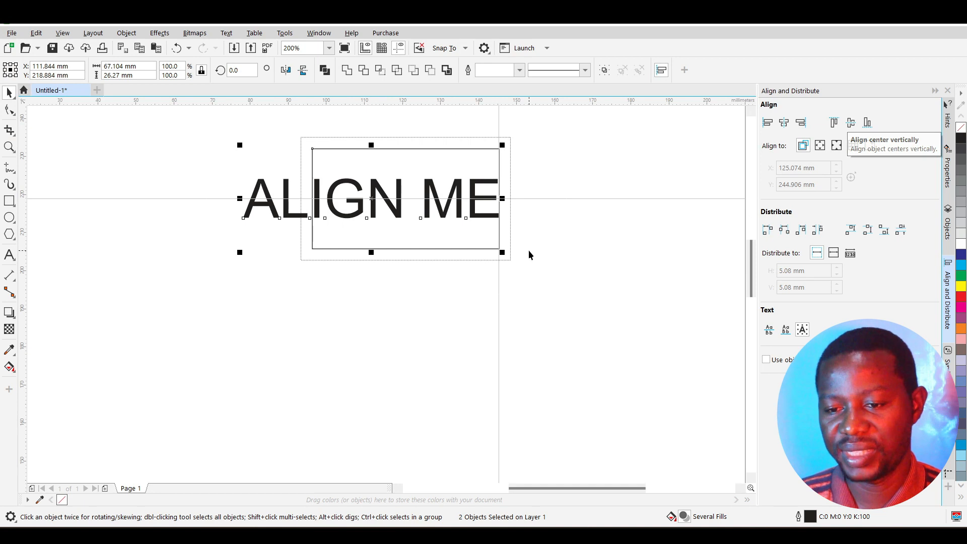
left_click(868, 127)
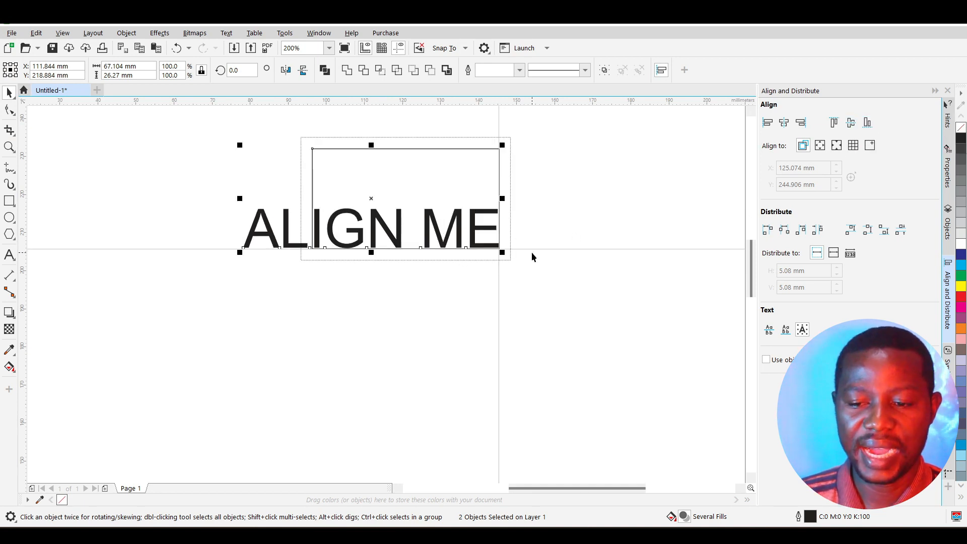
left_click(599, 183)
left_click_drag(286, 238, 295, 299)
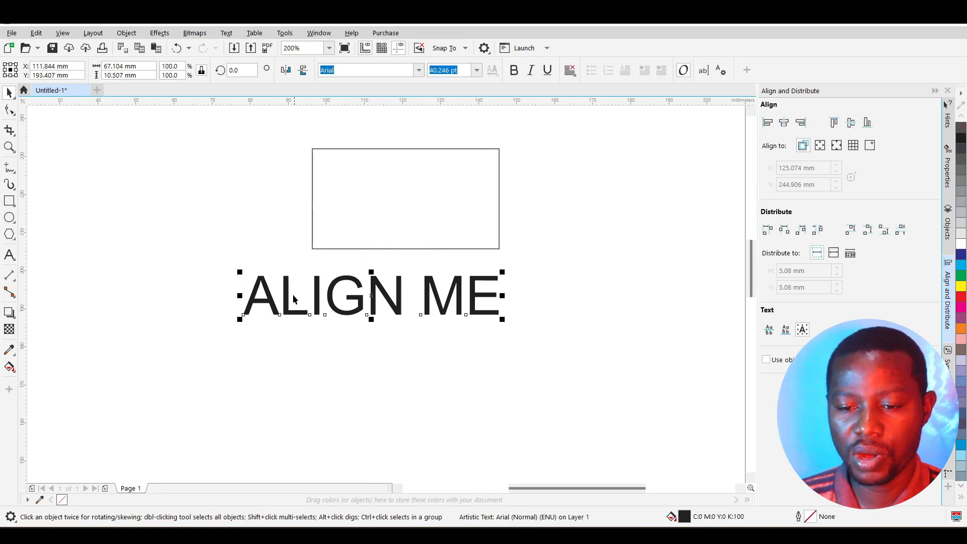
left_click(500, 179, "shift")
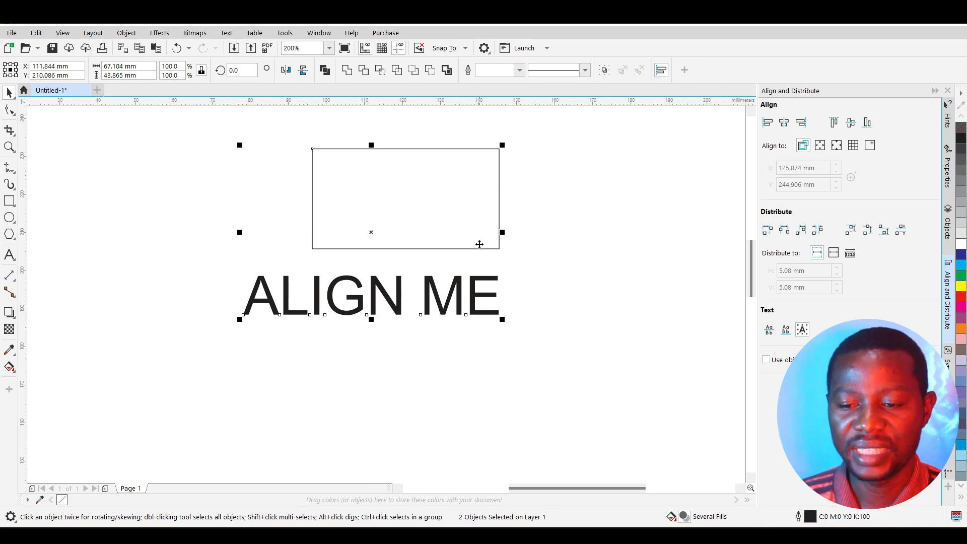
Step: Select only ALIGN ME and drag it down to X 111.844 mm, Y 187.322 mm
left_click(491, 305)
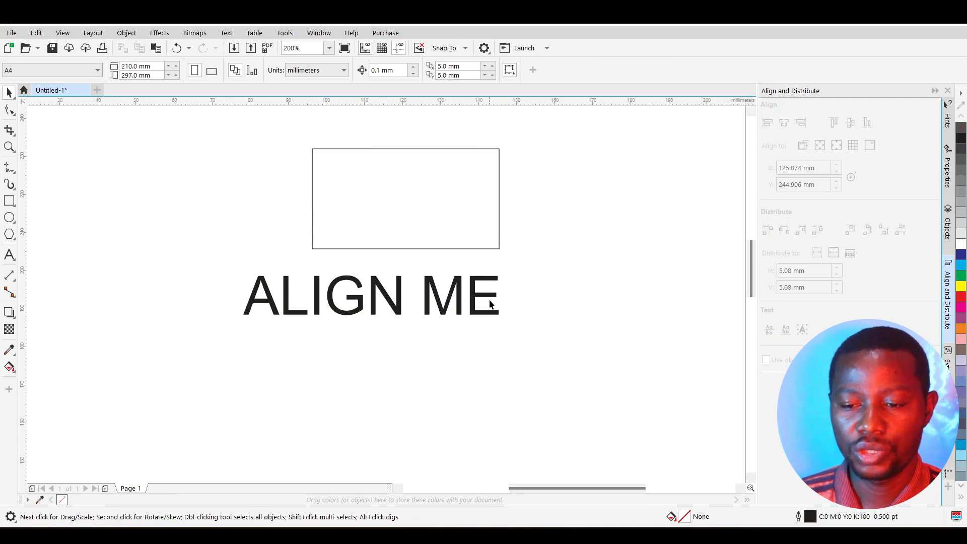
left_click_drag(492, 305, 491, 329)
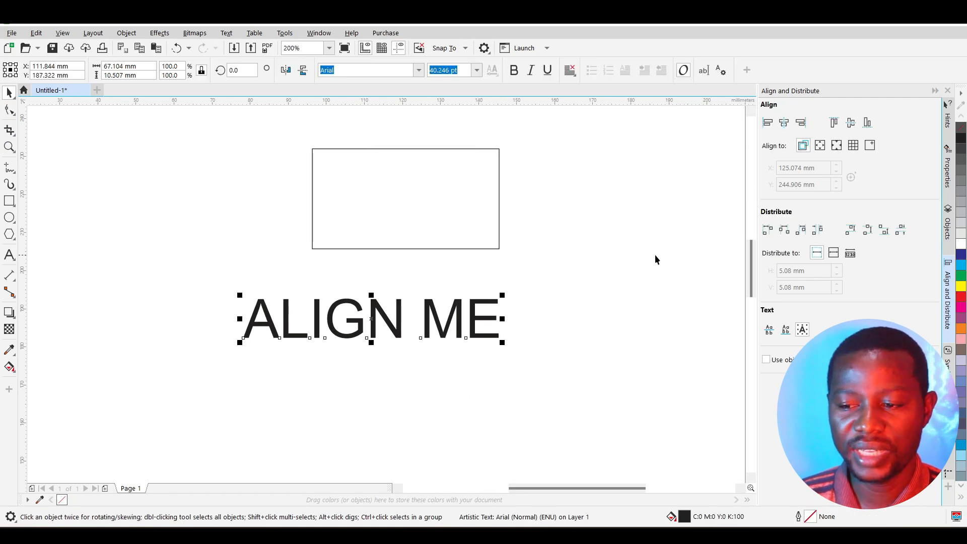
scroll(512, 289, "down", 2)
scroll(517, 285, "up", 1)
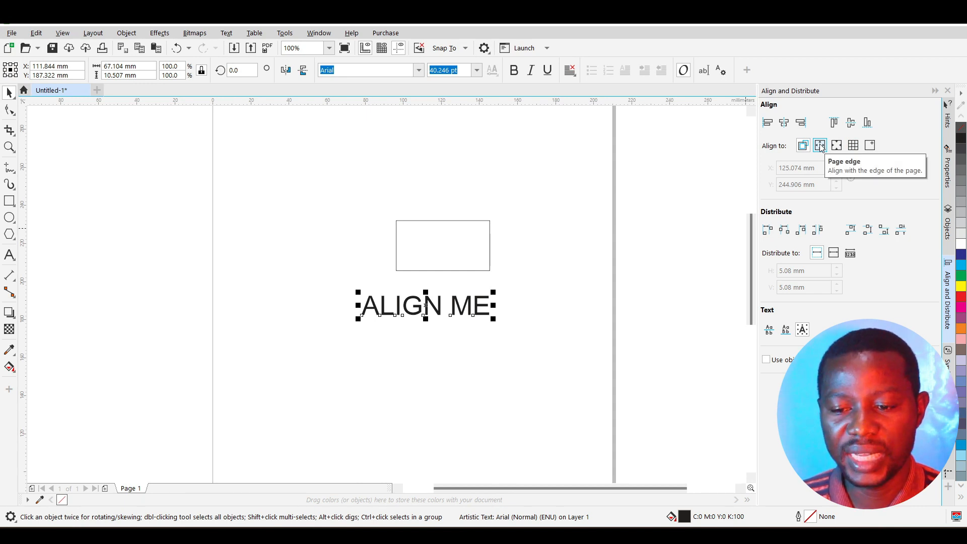
Step: Set Align to Page edge, push the text left, then centre it on the page
scroll(503, 272, "down", 2)
scroll(510, 270, "up", 2)
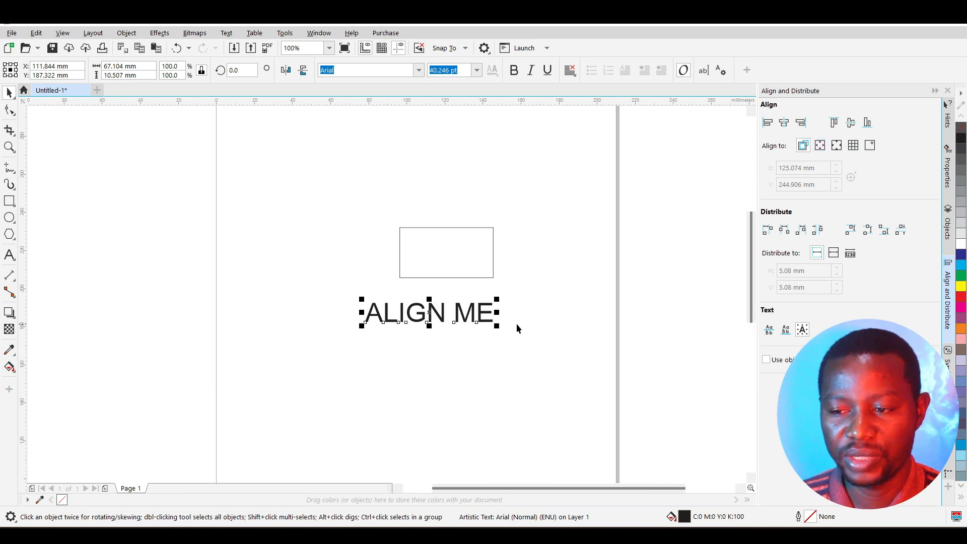
left_click(821, 146)
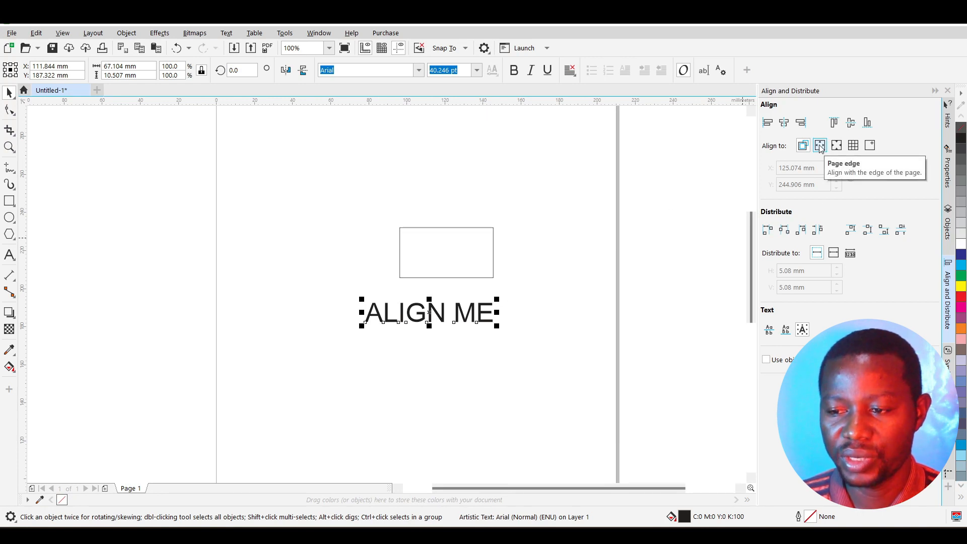
left_click(768, 124)
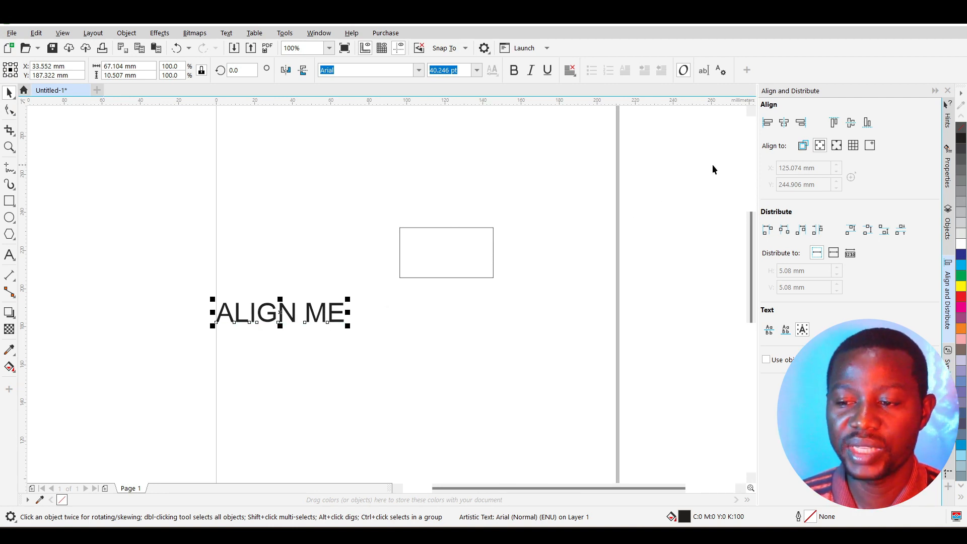
left_click(785, 123)
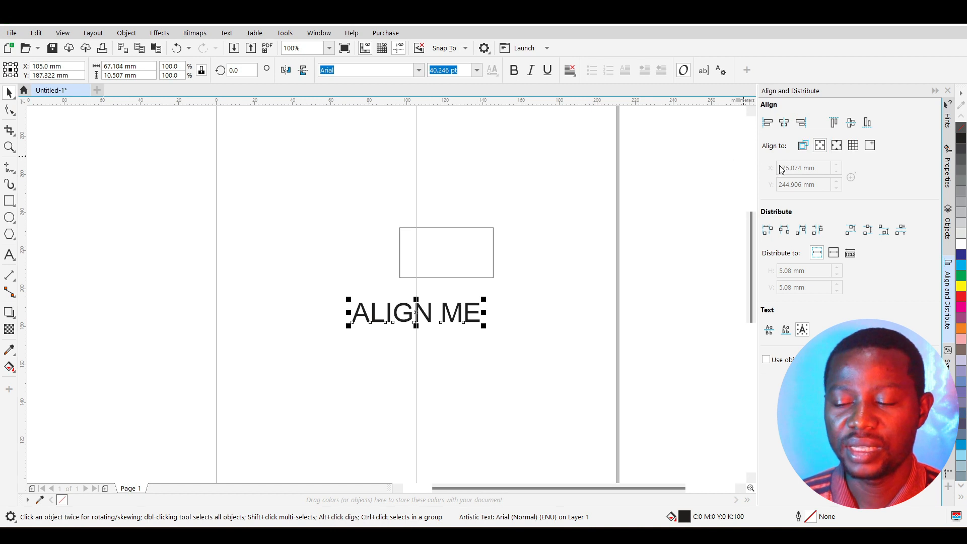
left_click(851, 124)
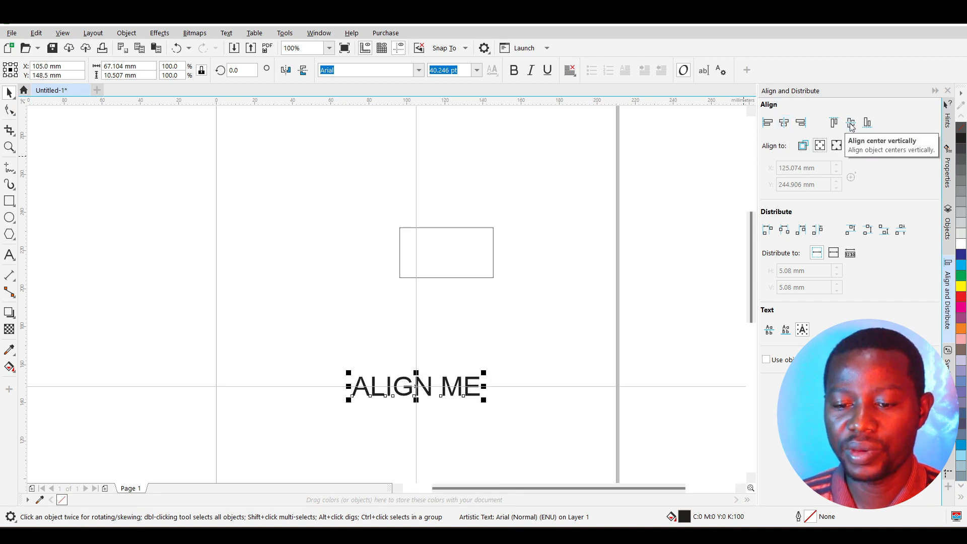
Step: Try bottom and right page alignment, then recentre the text at X 105.0, Y 148.5 mm
scroll(522, 292, "down", 1)
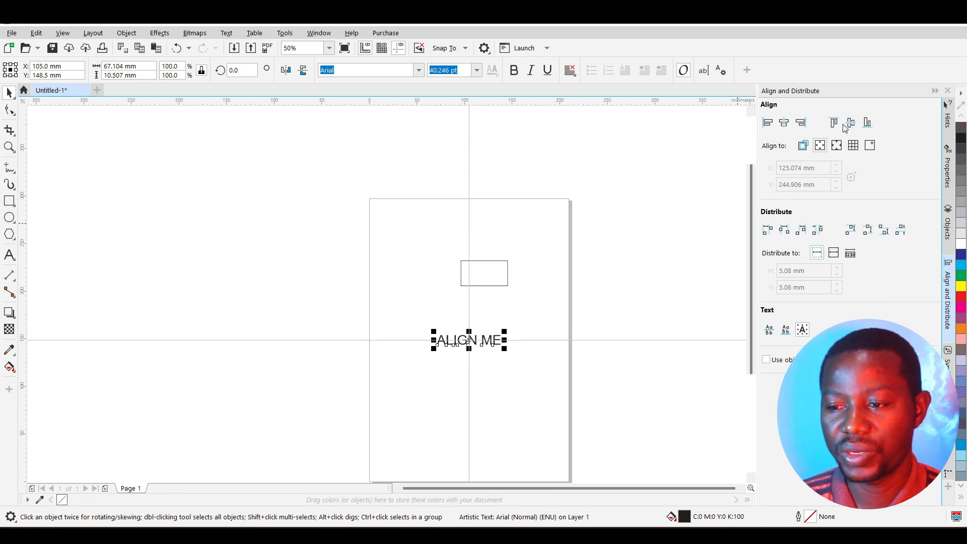
left_click(868, 123)
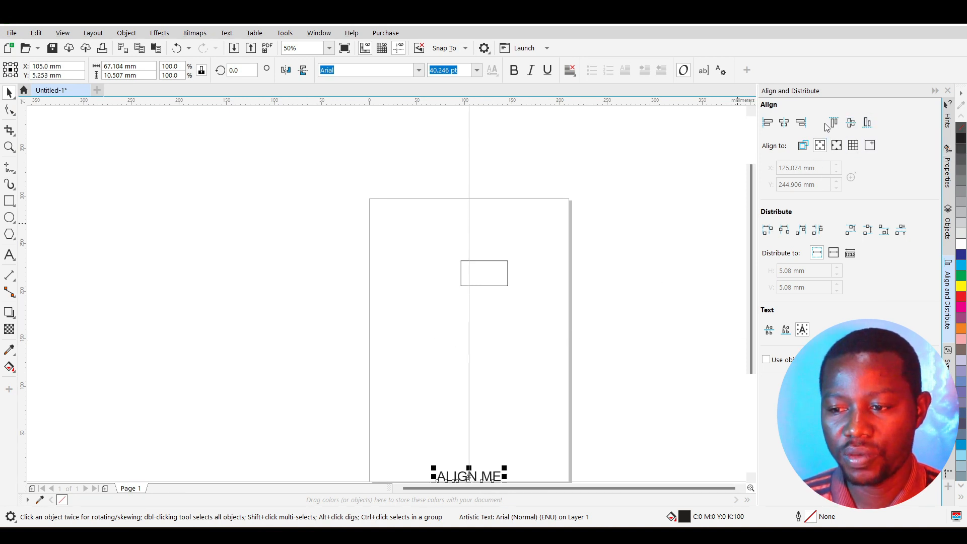
left_click(806, 123)
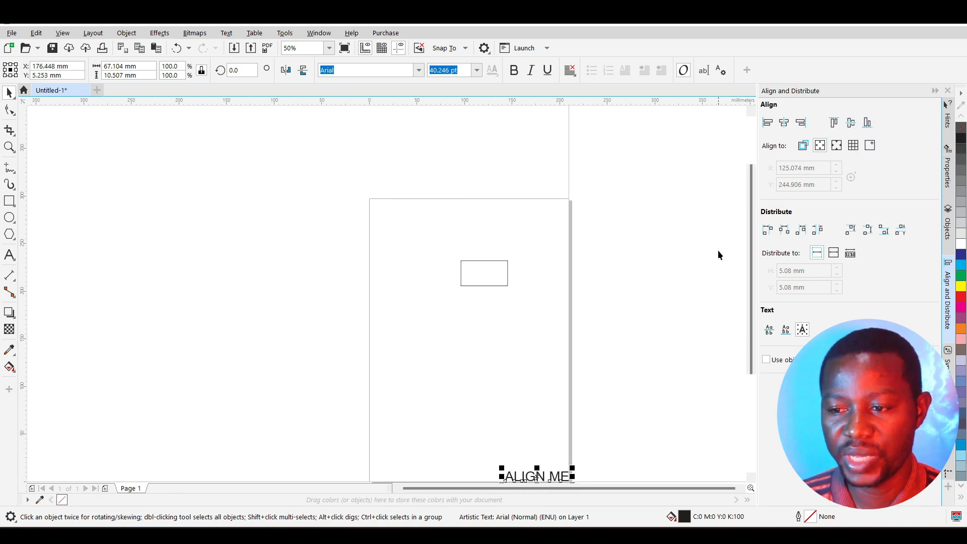
left_click(784, 123)
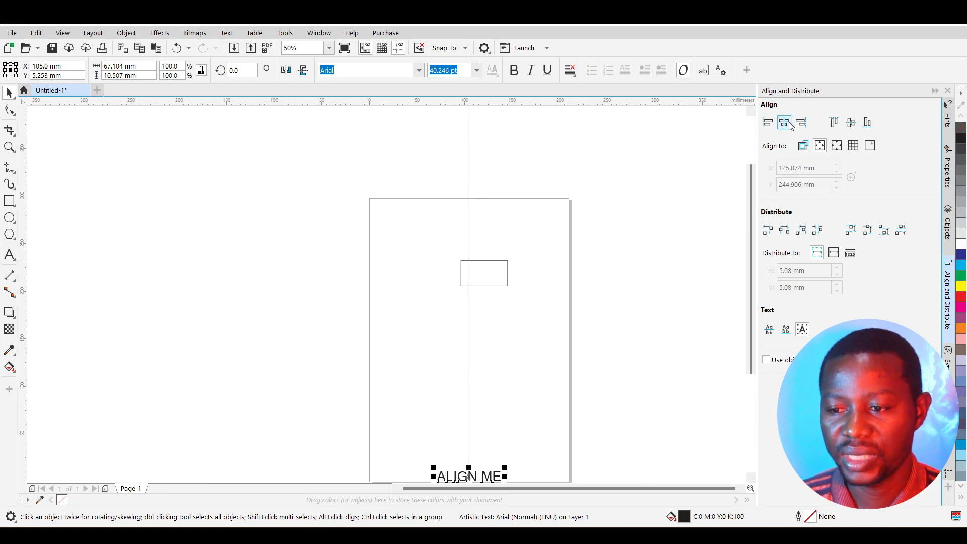
left_click(851, 123)
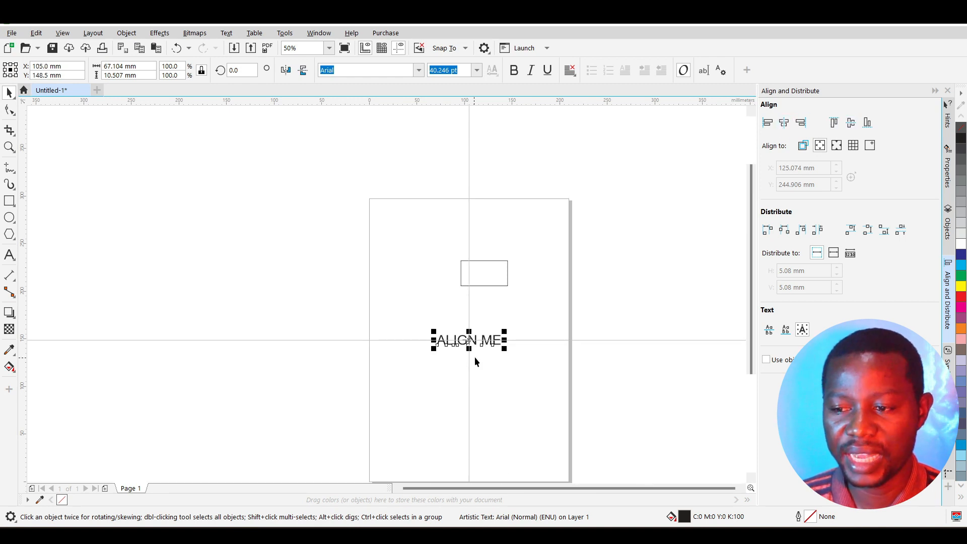
Step: Set the alignment reference to a specified point just left of the rectangle
left_click(874, 146)
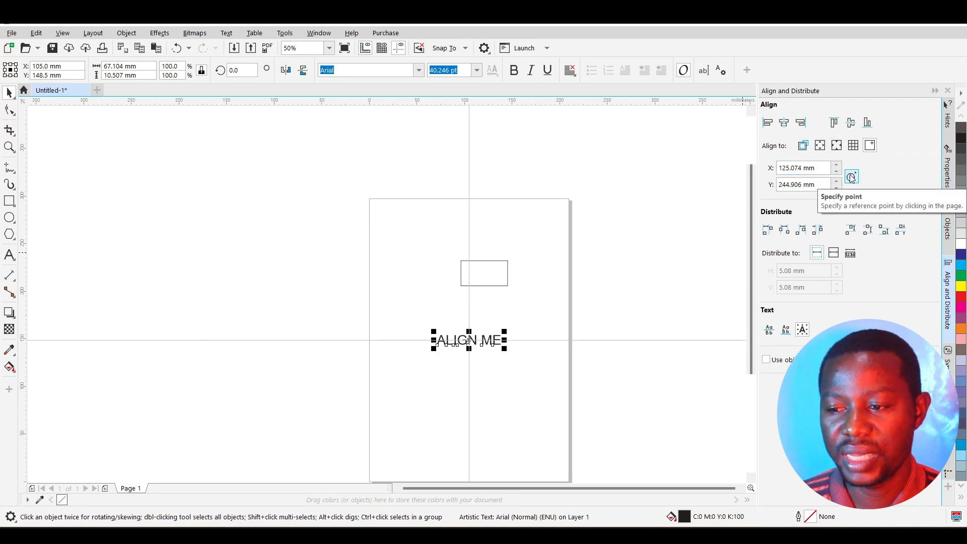
left_click(852, 178)
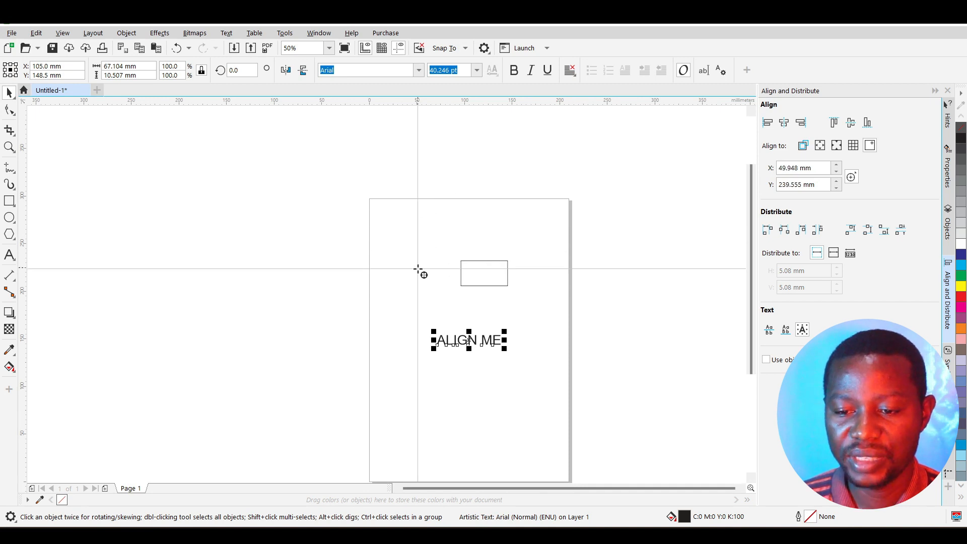
left_click(394, 272)
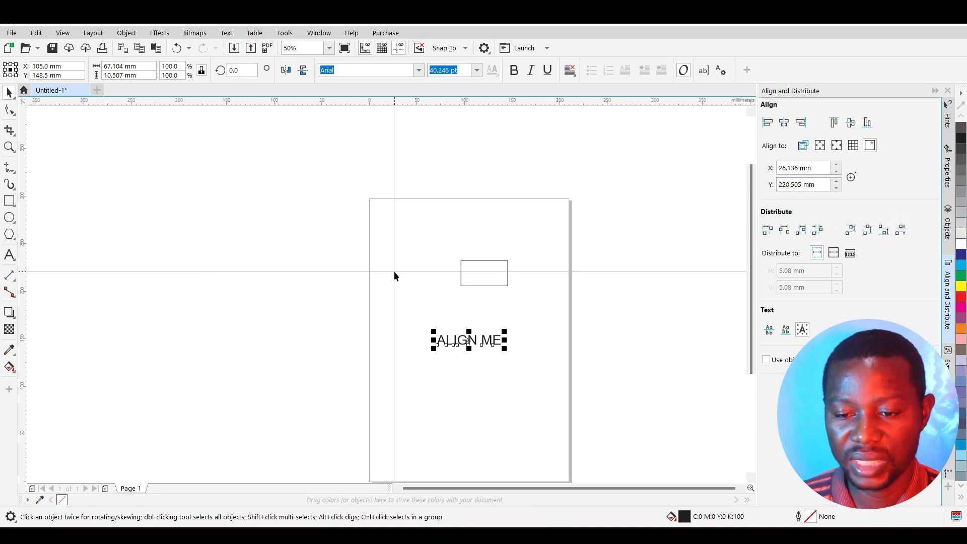
Step: Align the ALIGN ME text to that point, centring it vertically beside the rectangle
left_click(768, 124)
left_click(801, 124)
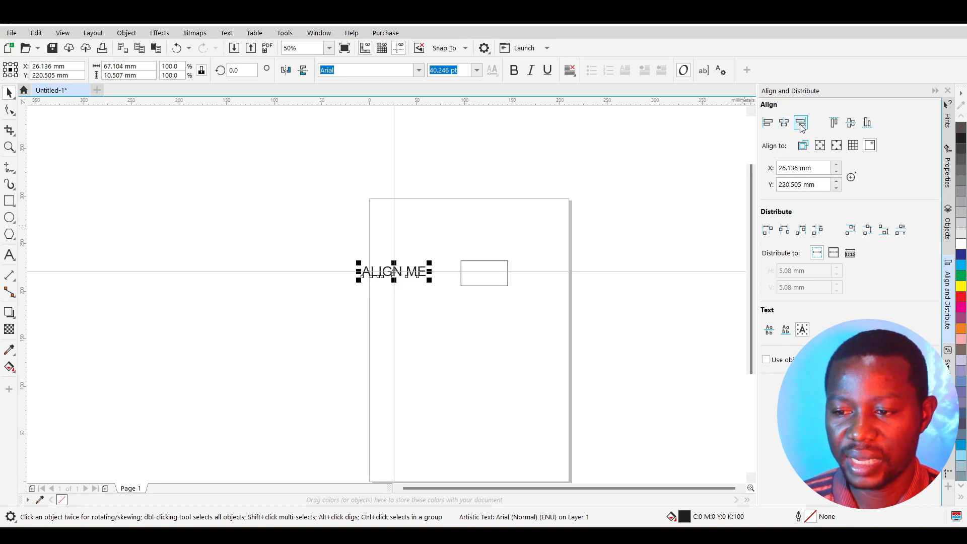
left_click(850, 126)
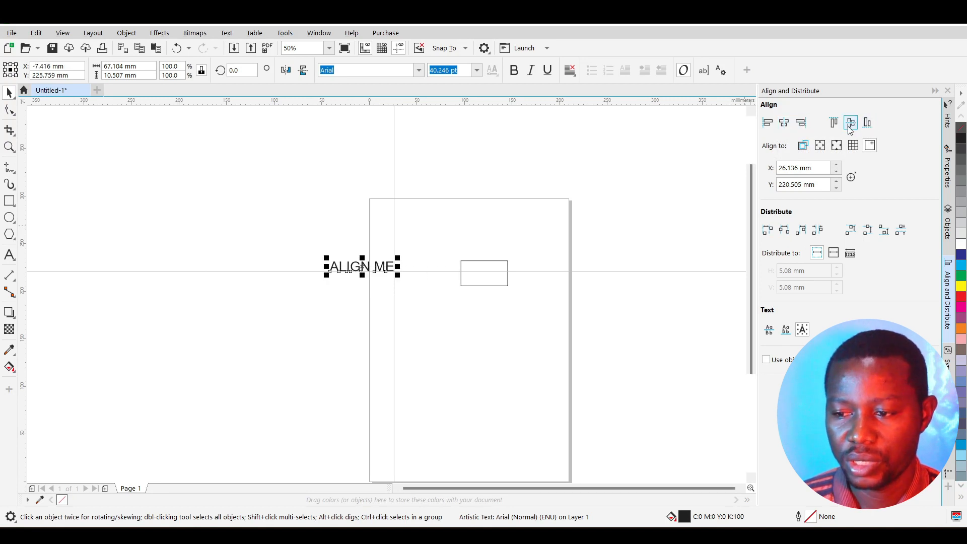
left_click(801, 124)
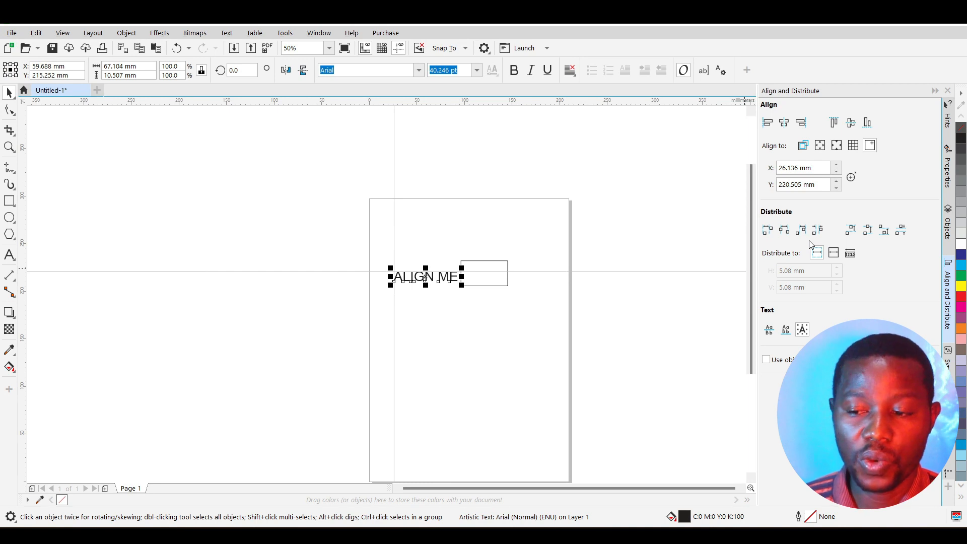
Step: Scroll up to view the ALIGN ME text resting against the rectangle's left side
scroll(470, 280, "up", 2)
Step: Draw a 33.602 mm circle to the right of the rectangle
left_click(486, 287)
left_click(469, 285)
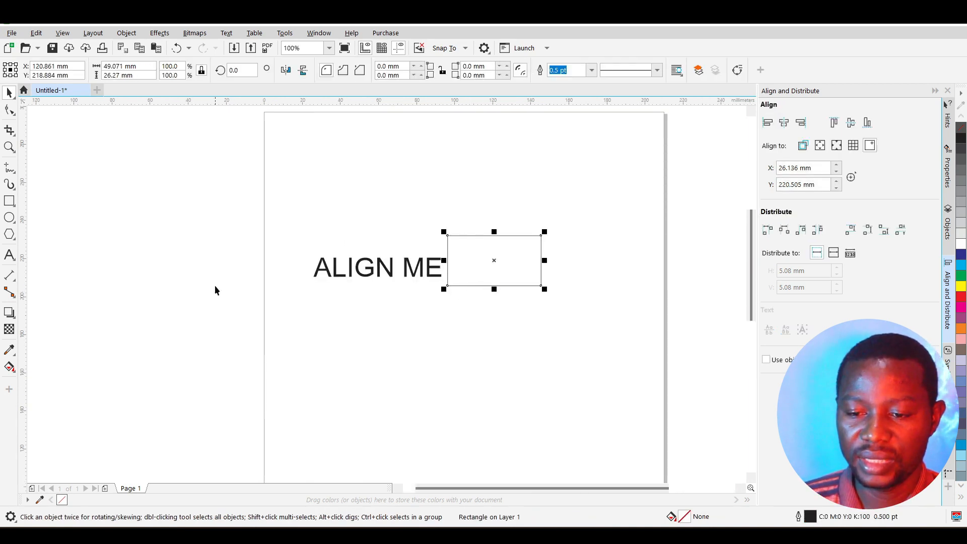
left_click(10, 218)
left_click_drag(559, 235, 629, 282)
Step: Marquee-select the ALIGN ME text, rectangle and circle together
left_click(9, 93)
left_click_drag(286, 156, 546, 256)
left_click_drag(656, 330, 658, 325)
left_click_drag(280, 172, 667, 334)
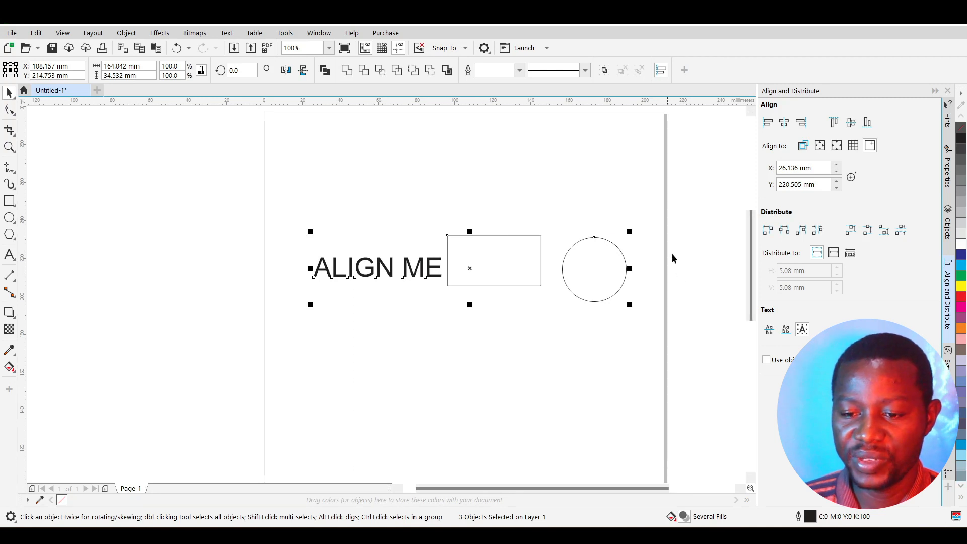
Step: Align the text, rectangle and circle on a shared vertical centre
left_click(851, 124)
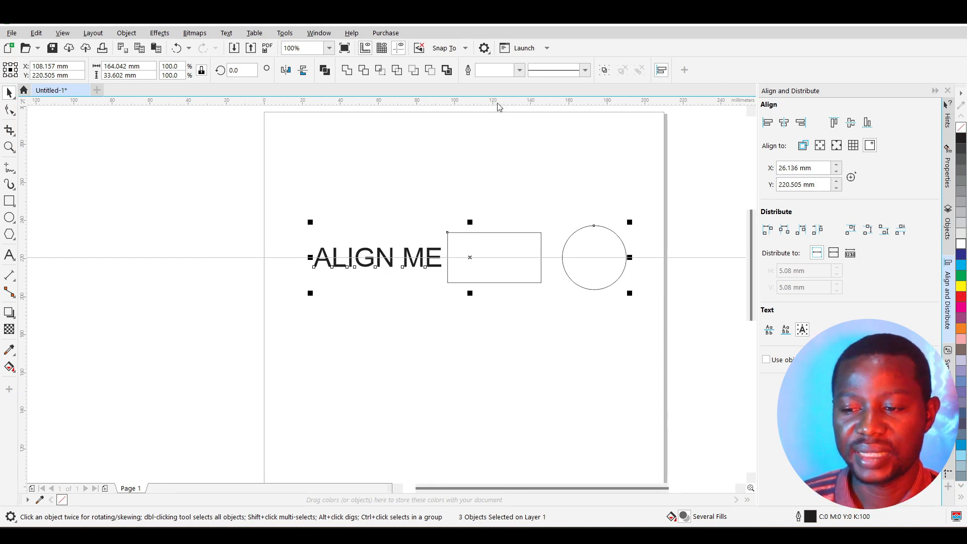
Step: Test left, centre, right and equal-spacing distribution, then spread the three objects across the page width
left_click(768, 231)
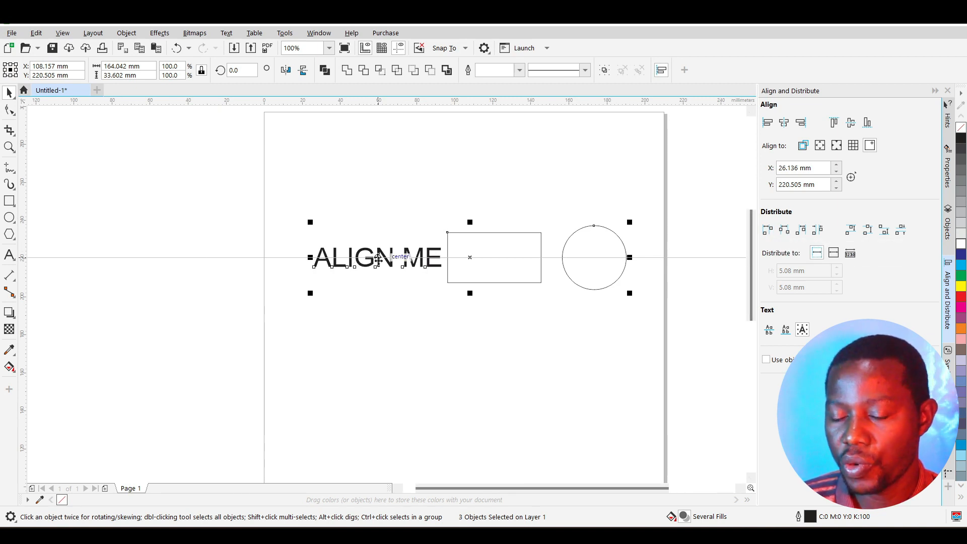
left_click(769, 232)
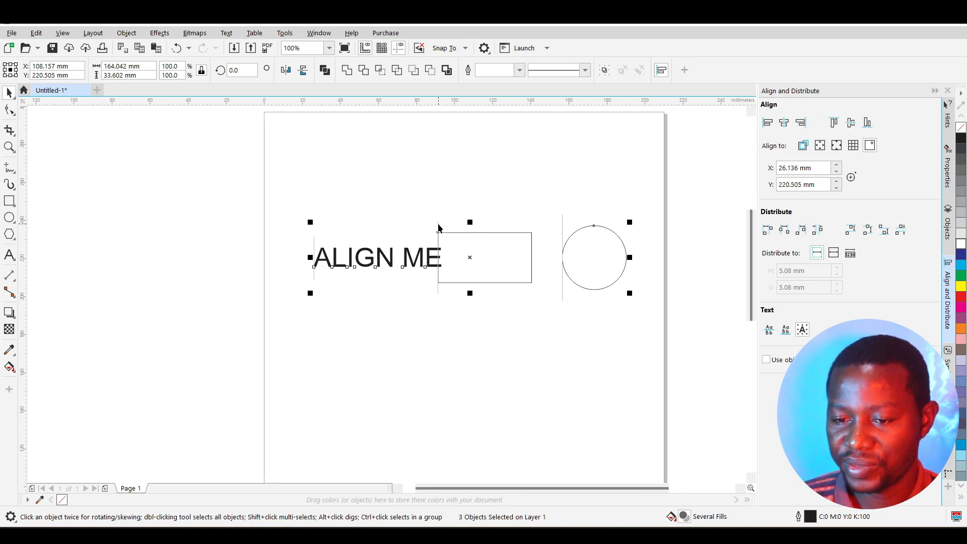
left_click(788, 231)
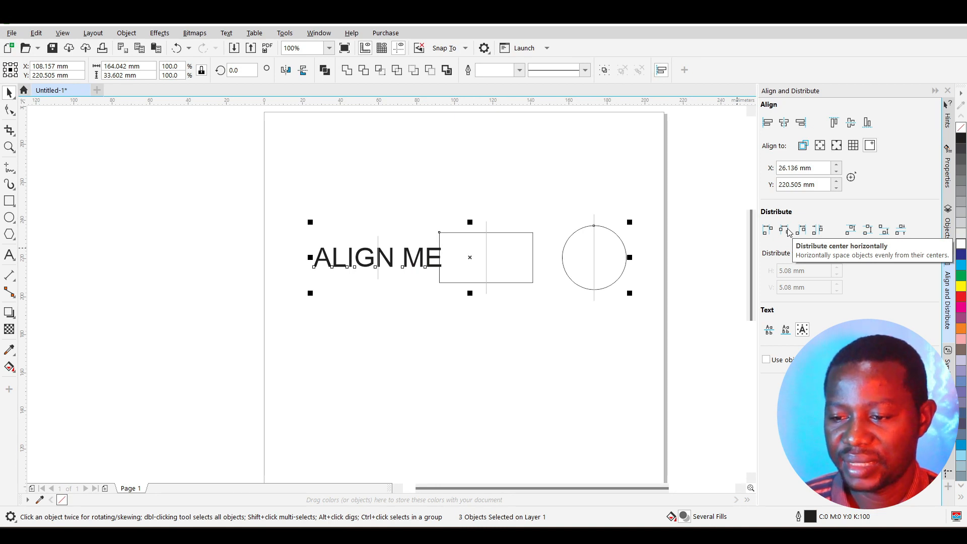
left_click(799, 230)
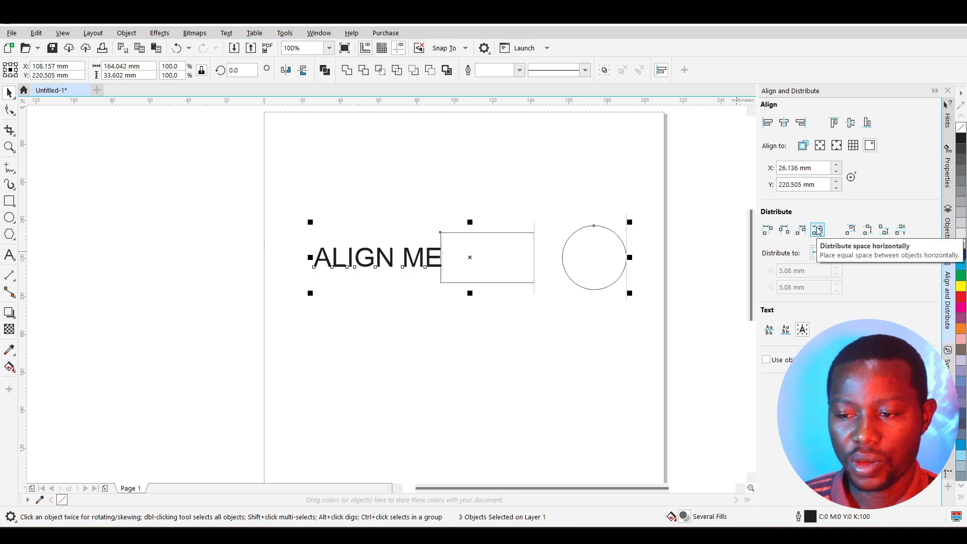
left_click(817, 230)
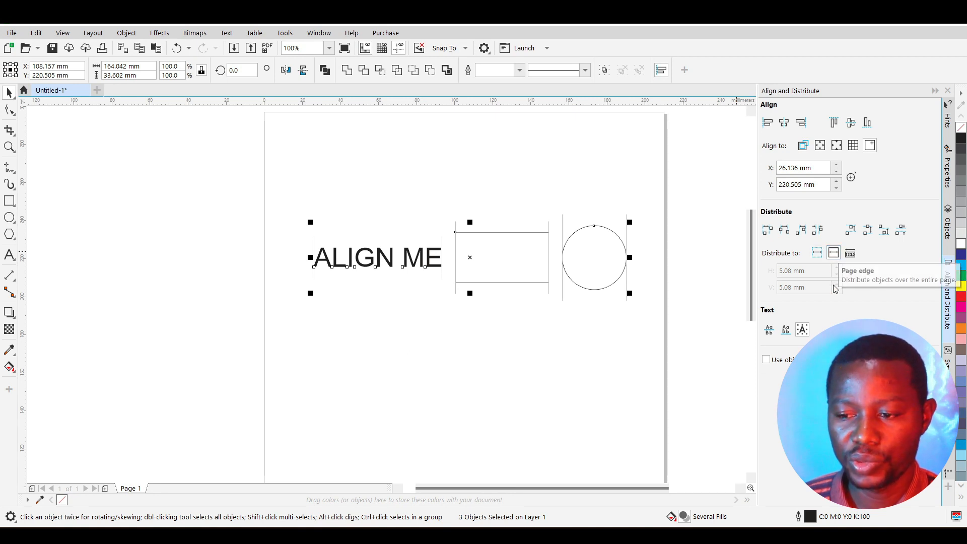
left_click(784, 230)
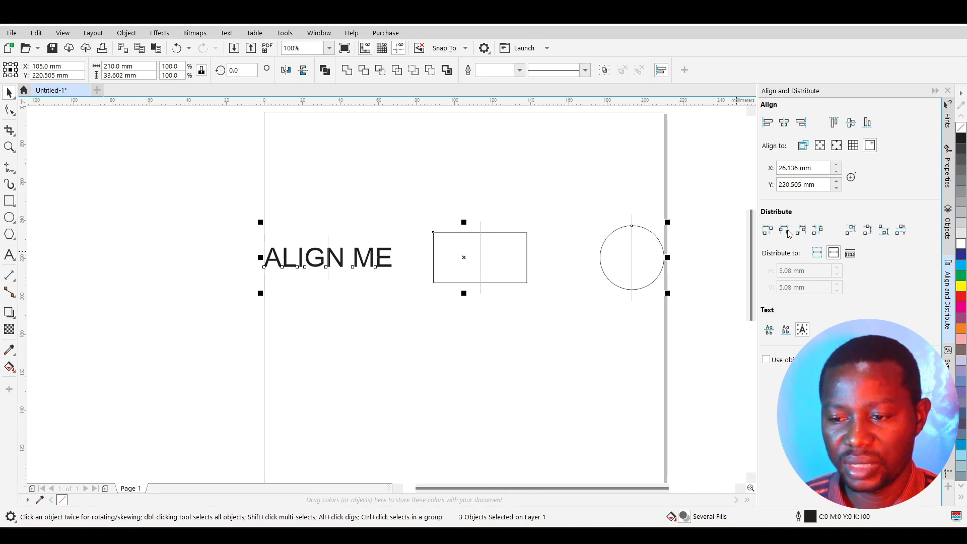